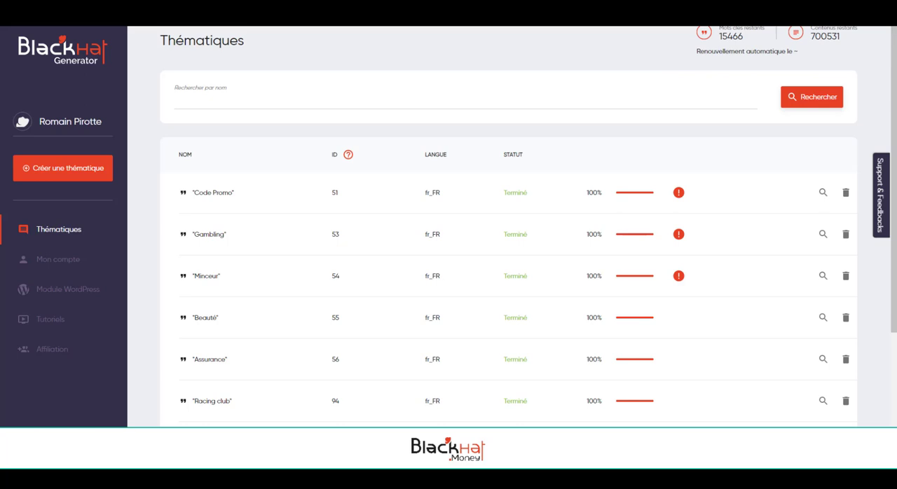
Search the thématiques for VPN and open the details of the Affiliation VPN thématique.
click(288, 104)
text(VP)
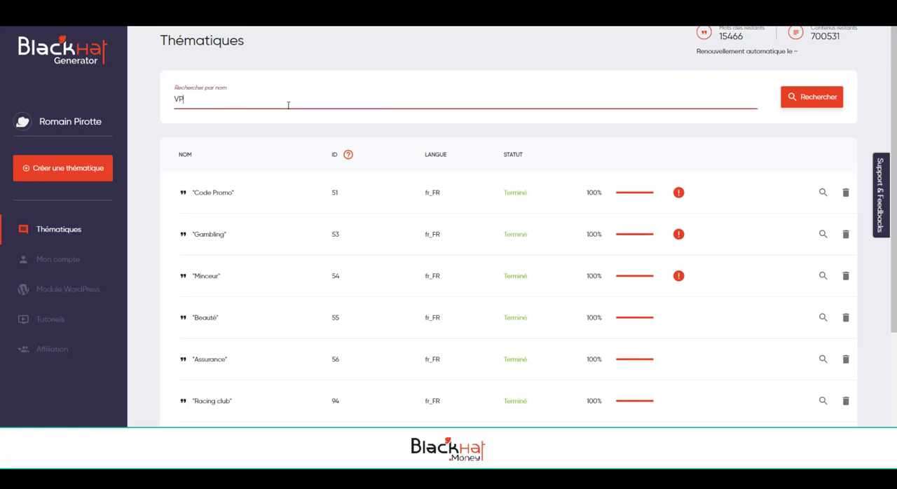
text(N)
click(831, 97)
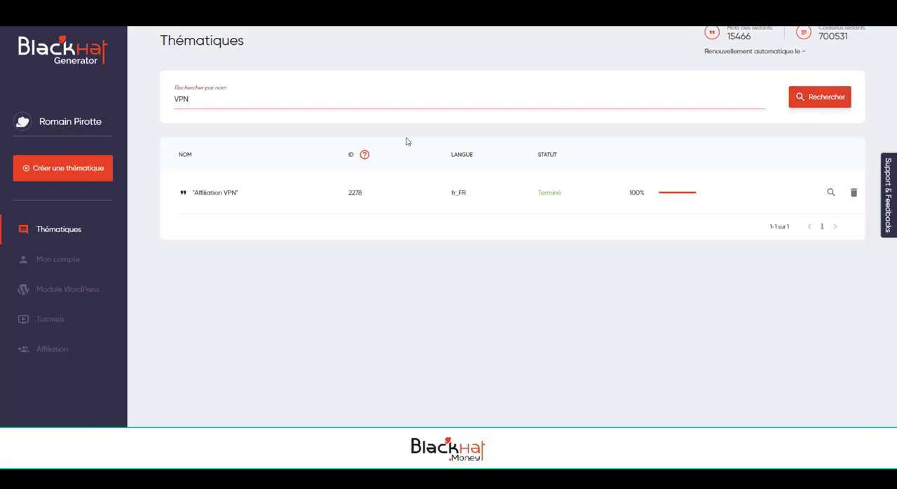
click(830, 193)
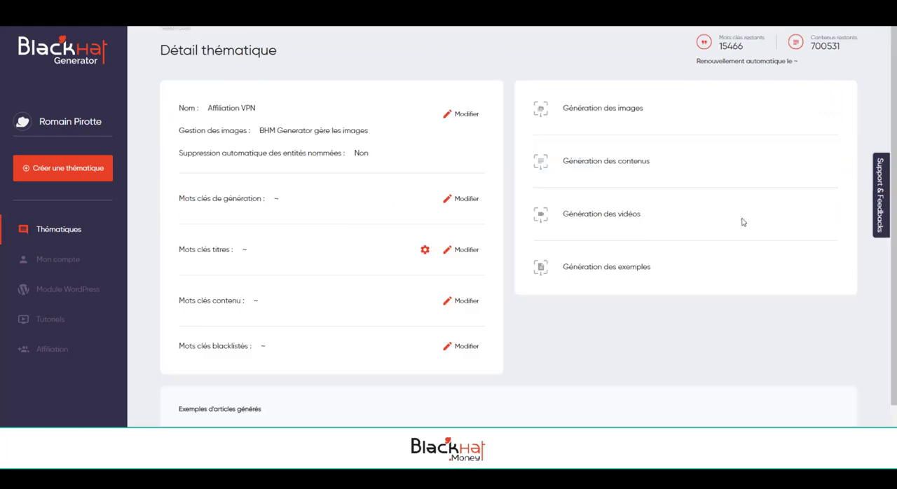
Review the titles of the example articles generated for the Affiliation VPN thématique.
scroll(464, 345, down, 5)
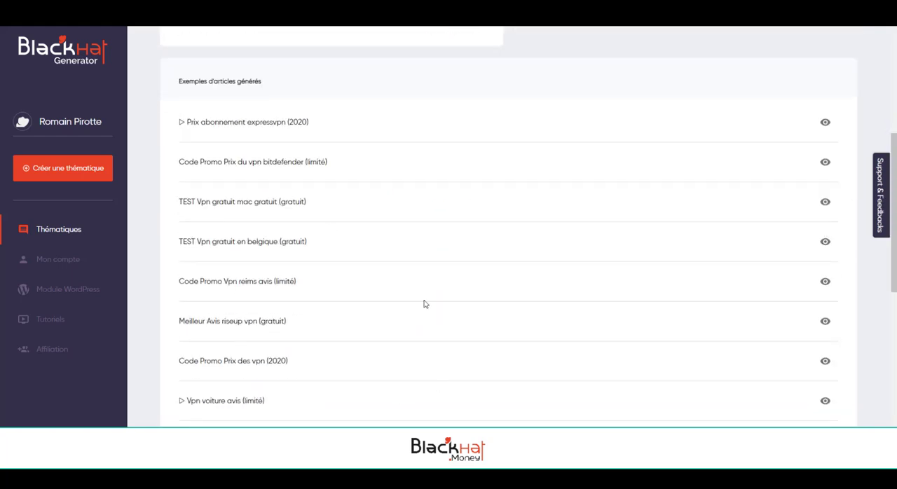
scroll(424, 304, down, 6)
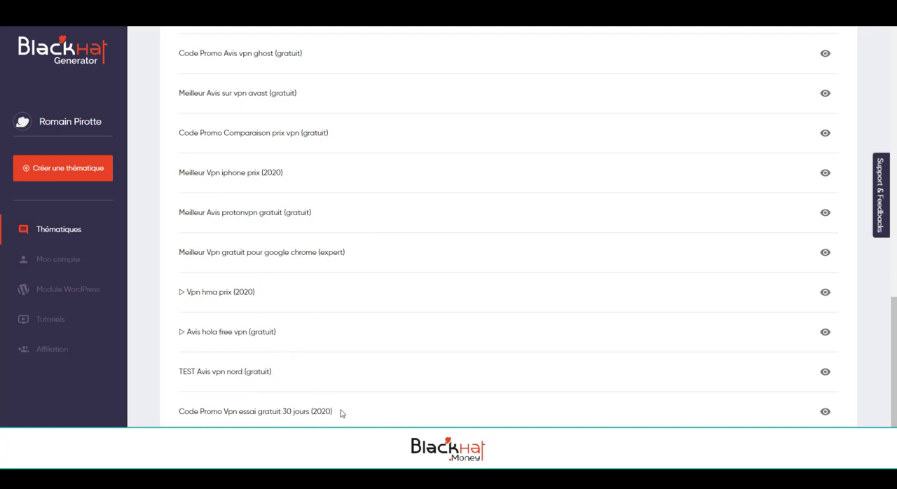
scroll(339, 402, up, 6)
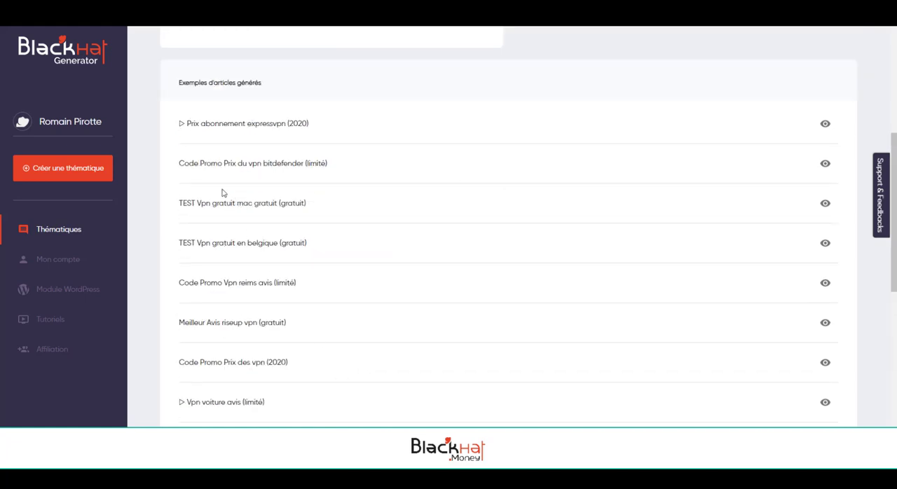
drag(179, 120, 309, 365)
click(308, 370)
scroll(366, 341, up, 5)
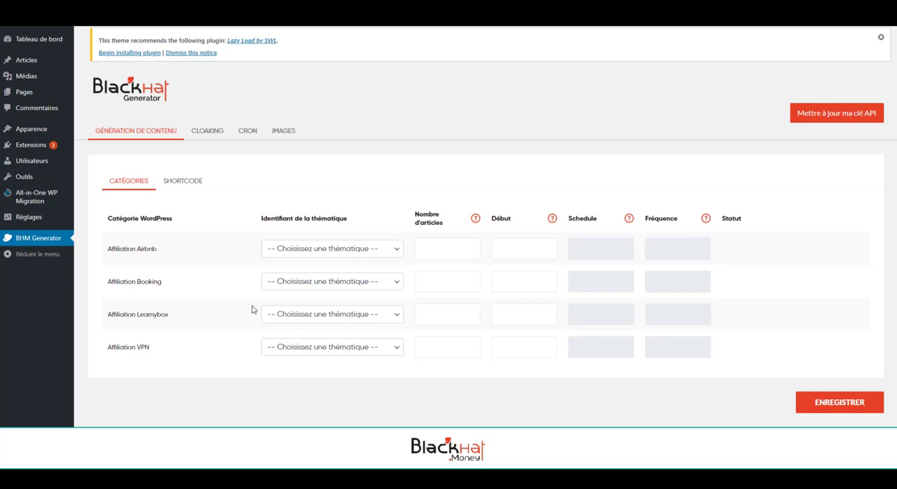
Assign thématique 2619 - Affiliation Airbnb to the Affiliation Airbnb category and 2618 - Affiliation Booking to the Affiliation Booking category.
click(318, 251)
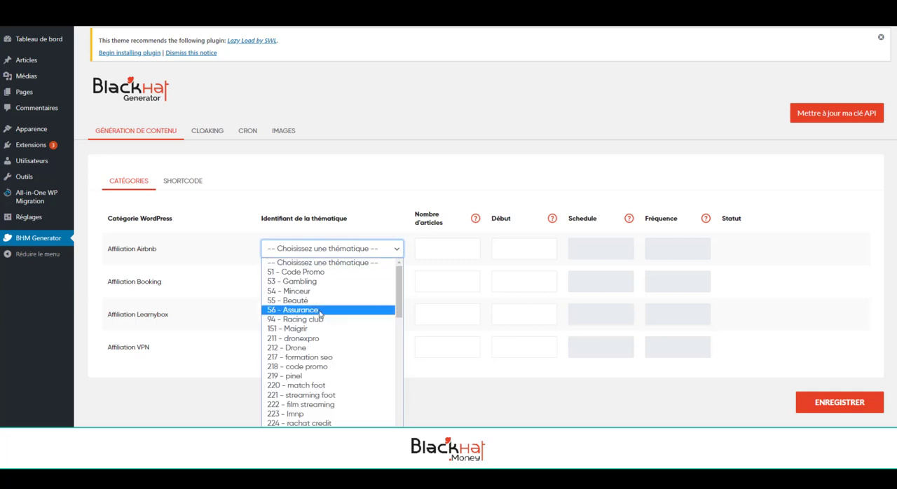
scroll(323, 310, down, 5)
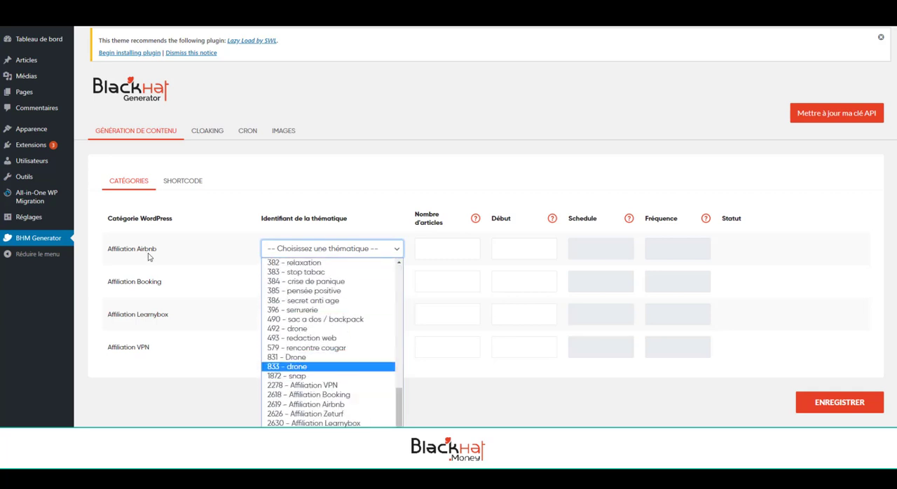
click(312, 404)
click(319, 283)
scroll(329, 242, down, 5)
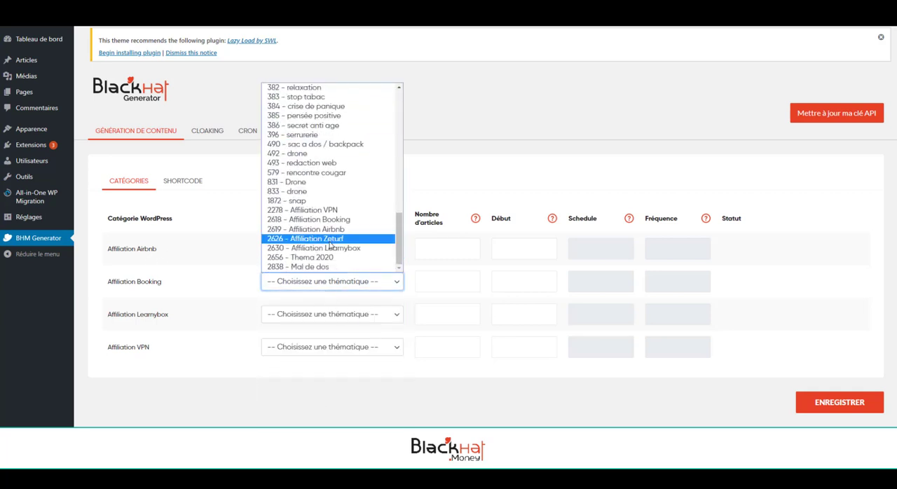
click(329, 223)
Assign thématique 2630 - Affiliation Learnybox to the Affiliation Learnybox category and 2278 - Affiliation VPN to the Affiliation VPN category.
click(330, 315)
scroll(329, 280, down, 5)
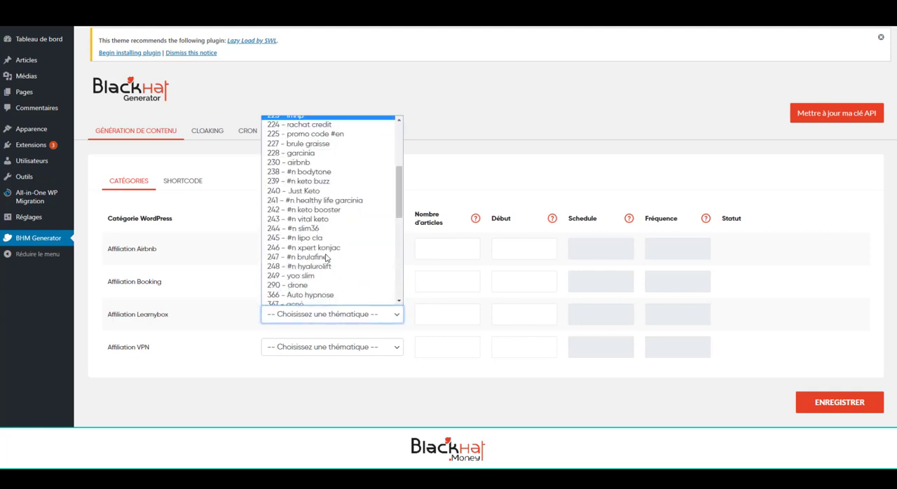
click(326, 295)
click(307, 347)
scroll(322, 308, down, 10)
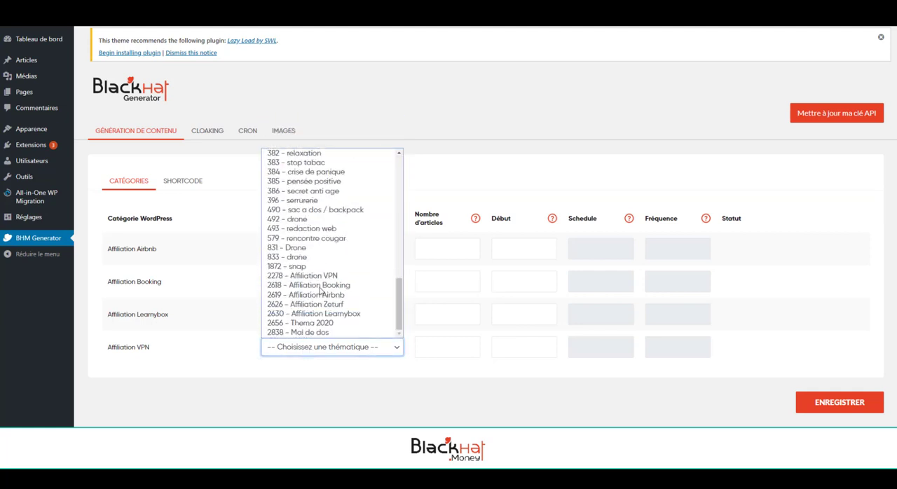
click(312, 275)
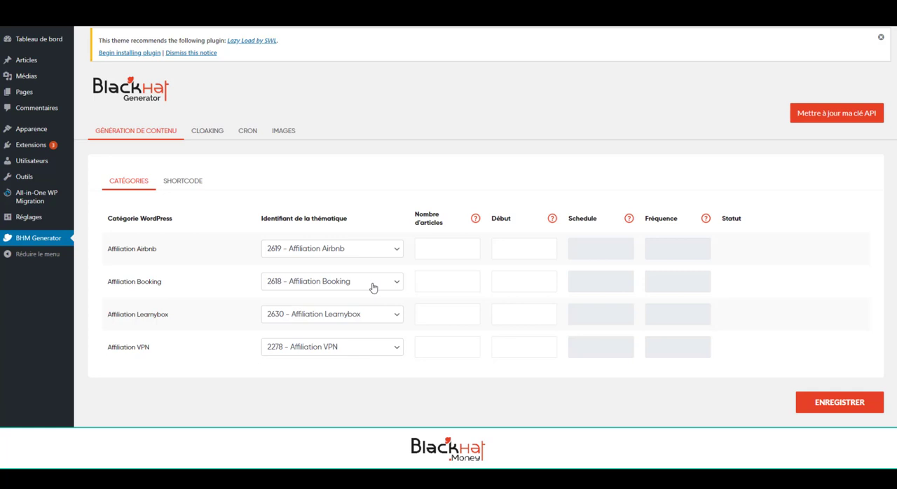
Set the number of articles to 500 for all four WordPress categories.
click(426, 247)
text(500)
key(Tab)
key(shift+Tab)
key(ctrl+c)
click(450, 281)
key(ctrl+v)
click(436, 314)
key(ctrl+v)
click(442, 345)
Set the Début value to 200 for all four WordPress categories.
key(ctrl+v)
click(507, 248)
text(200)
key(ctrl+a)
click(511, 281)
key(ctrl+v)
click(515, 308)
key(ctrl+v)
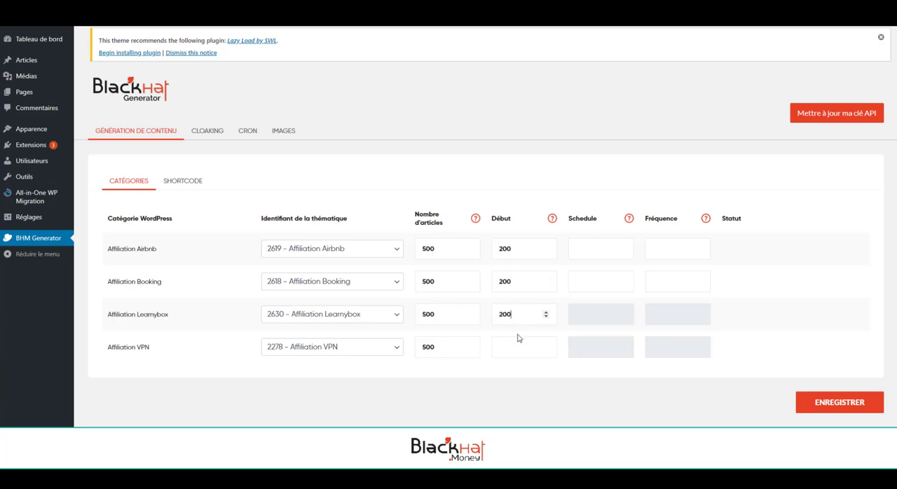
click(516, 345)
key(ctrl+v)
Set the Affiliation Airbnb category's Schedule to 10 and its Fréquence to 3.
click(596, 249)
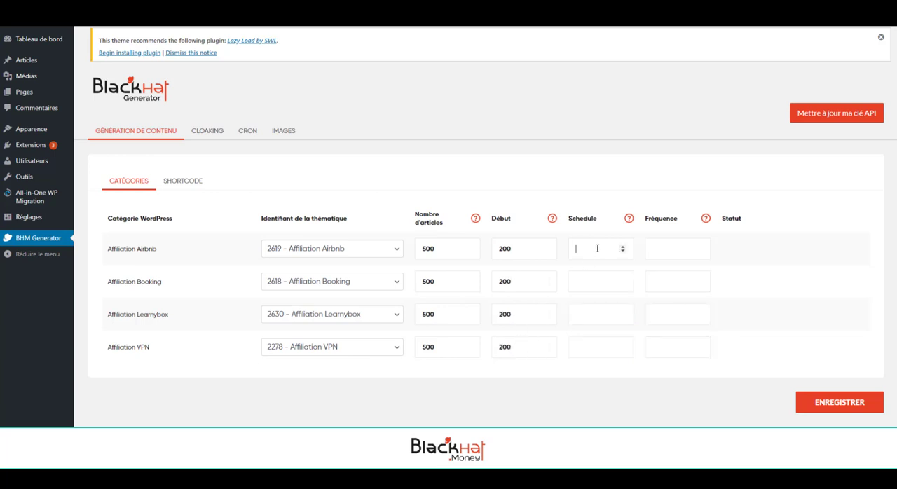
text(10)
click(669, 250)
text(3)
Copy the Schedule value 10 to the Affiliation Booking, Learnybox and VPN categories.
click(616, 248)
key(ctrl+a)
key(ctrl+c)
click(607, 280)
key(ctrl+v)
click(588, 311)
key(ctrl+v)
click(586, 342)
key(ctrl+v)
Copy the Fréquence value 3 to the Affiliation Booking, Learnybox and VPN categories and save the content generation settings.
double_click(675, 248)
key(ctrl+c)
click(672, 280)
key(ctrl+v)
click(668, 312)
key(ctrl+v)
click(663, 347)
key(ctrl+v)
click(821, 407)
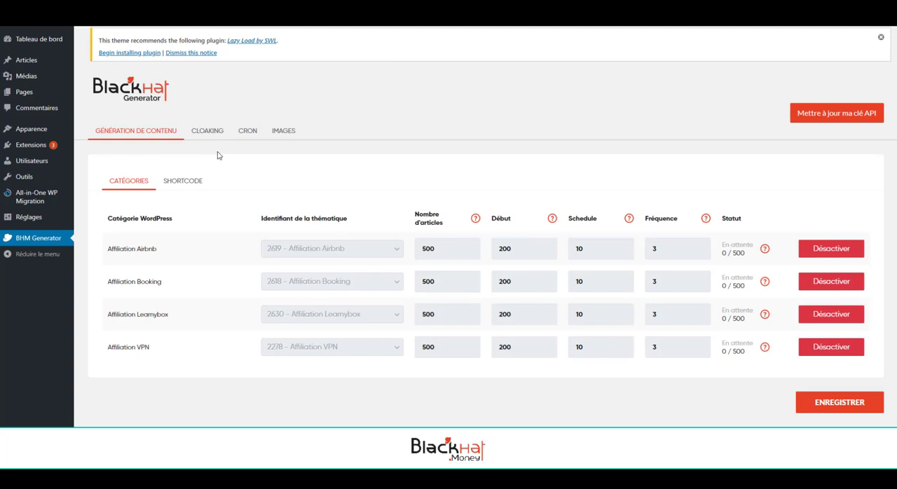
Enable automatic addition of the cron tasks and save the setting.
click(247, 133)
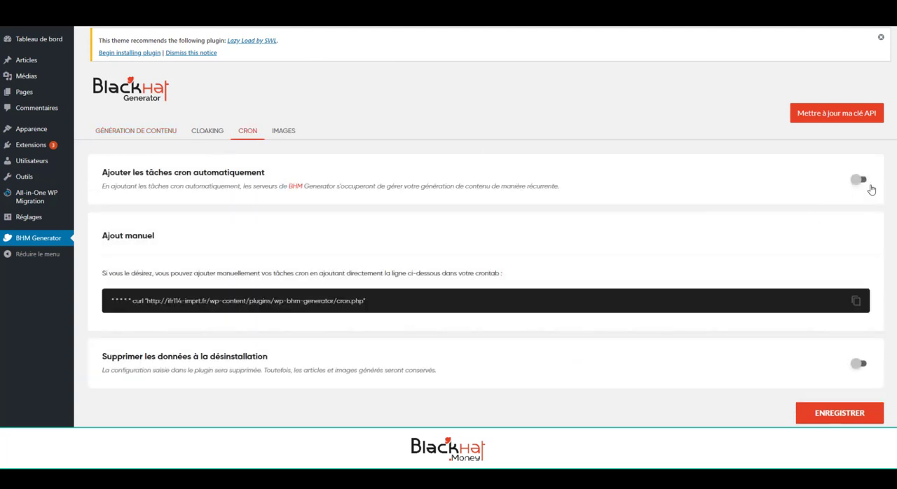
click(862, 181)
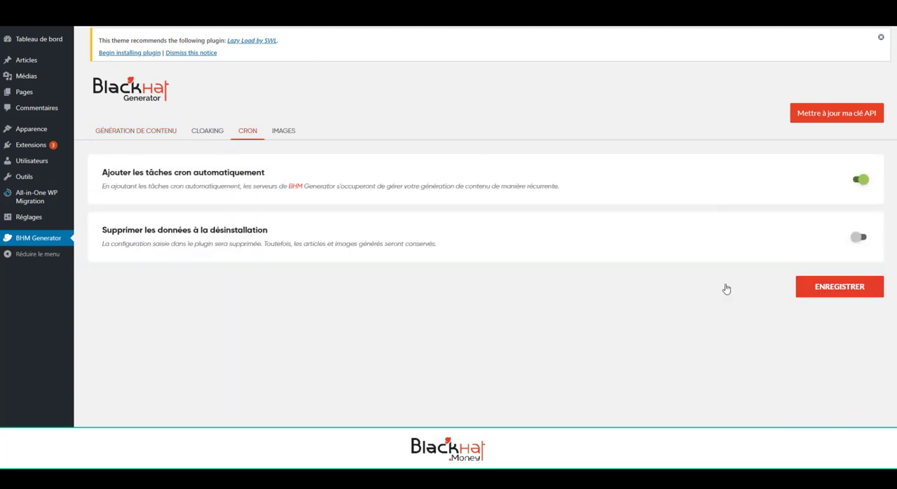
click(839, 283)
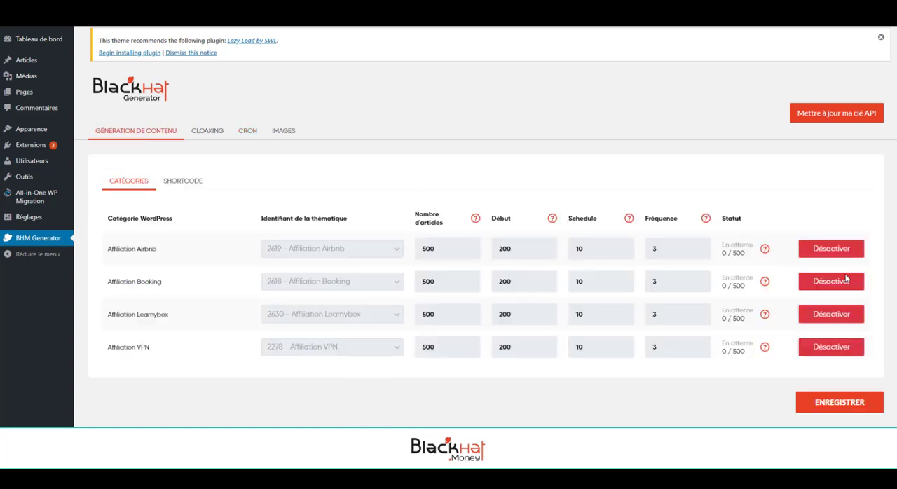
Examine the 301 redirection cloaking settings and the URL fields for each WordPress category without entering any URL.
click(208, 131)
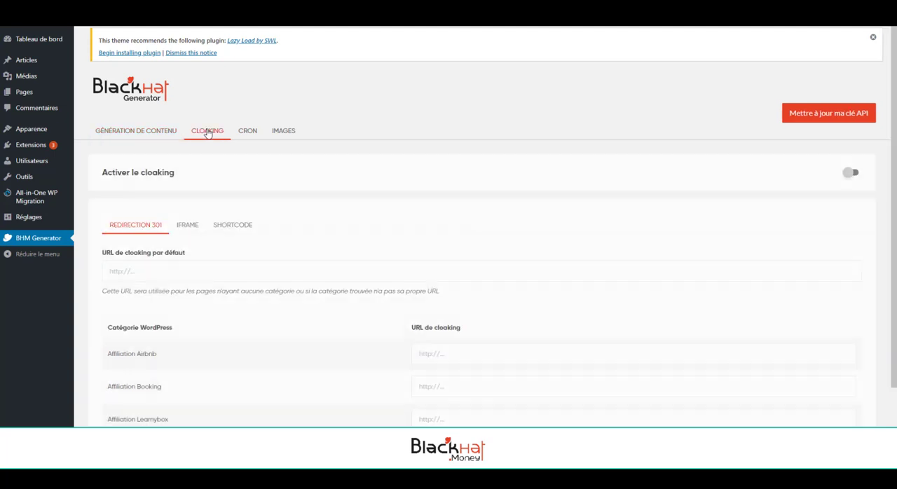
scroll(239, 273, down, 2)
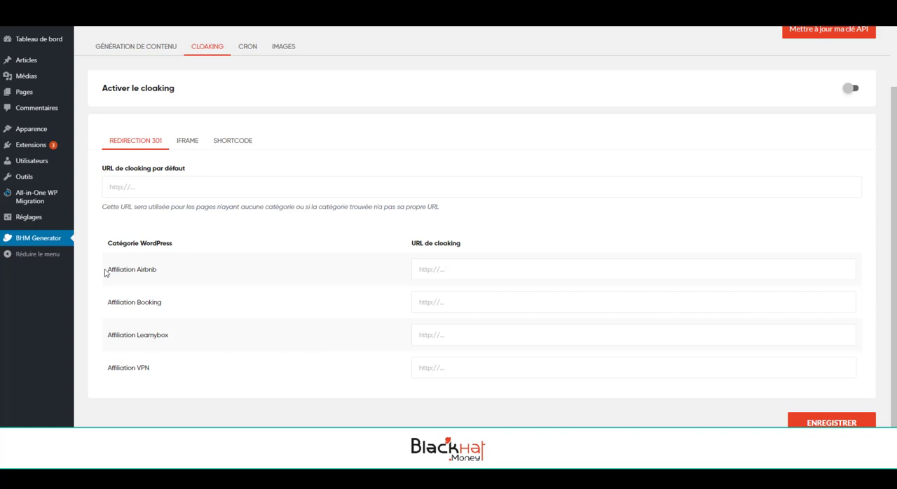
drag(106, 269, 157, 271)
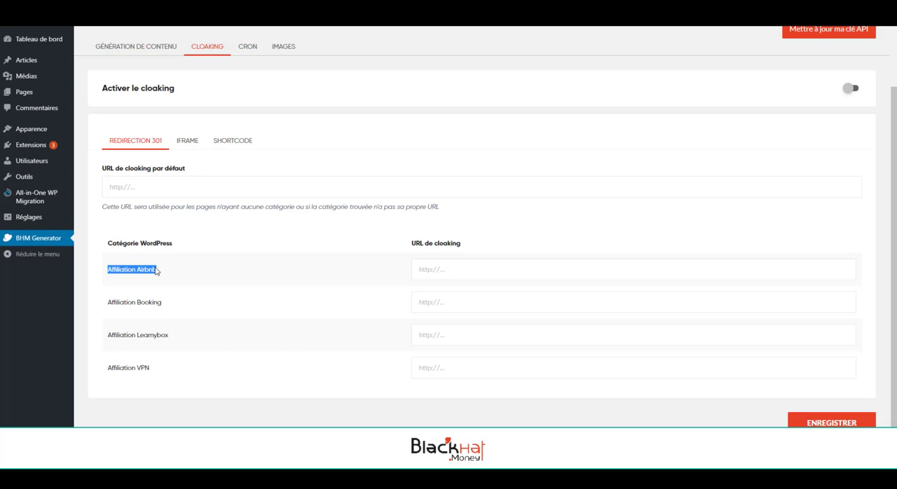
click(157, 209)
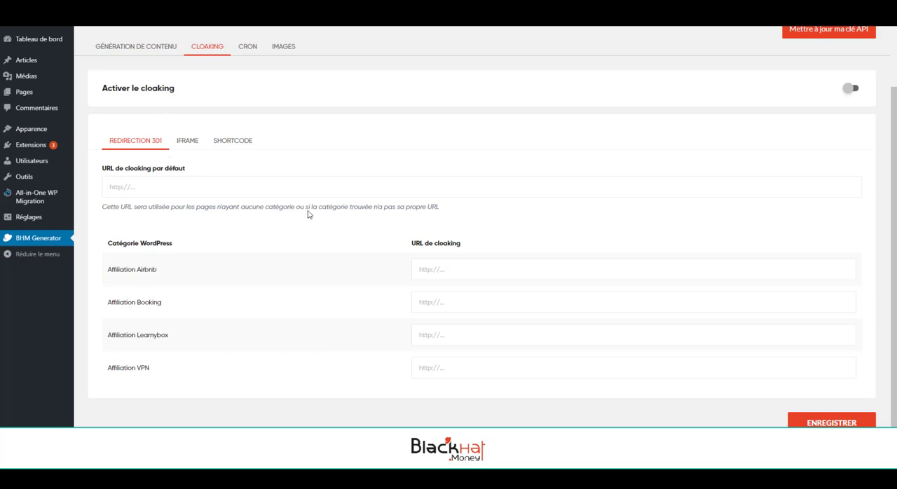
click(438, 271)
click(436, 302)
click(437, 335)
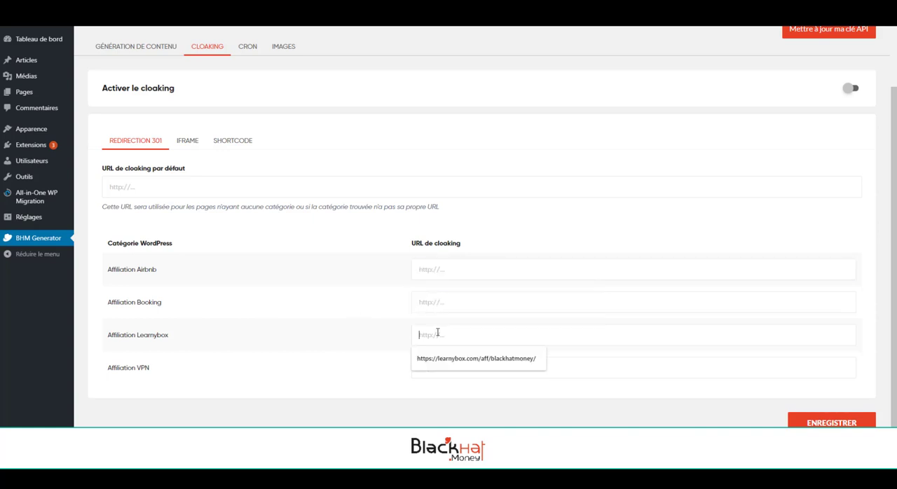
click(378, 356)
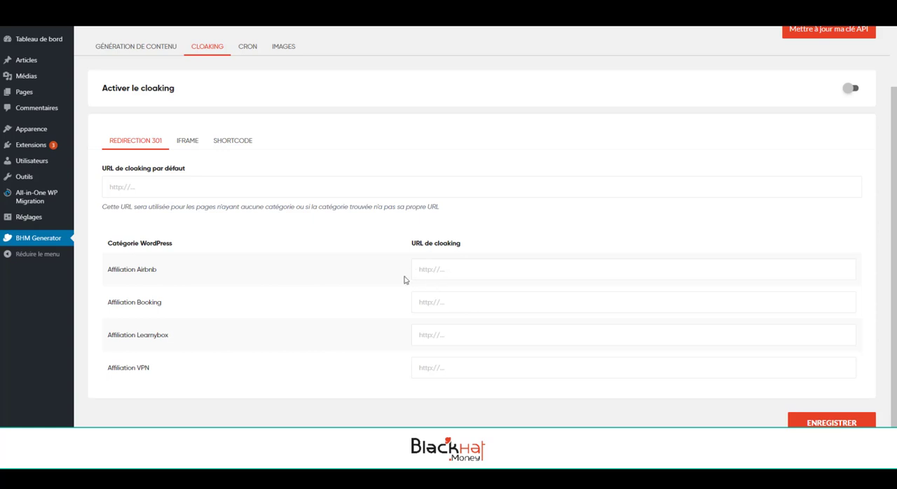
Check the content generation status of the categories and review the generated posts in the WordPress articles list.
click(137, 47)
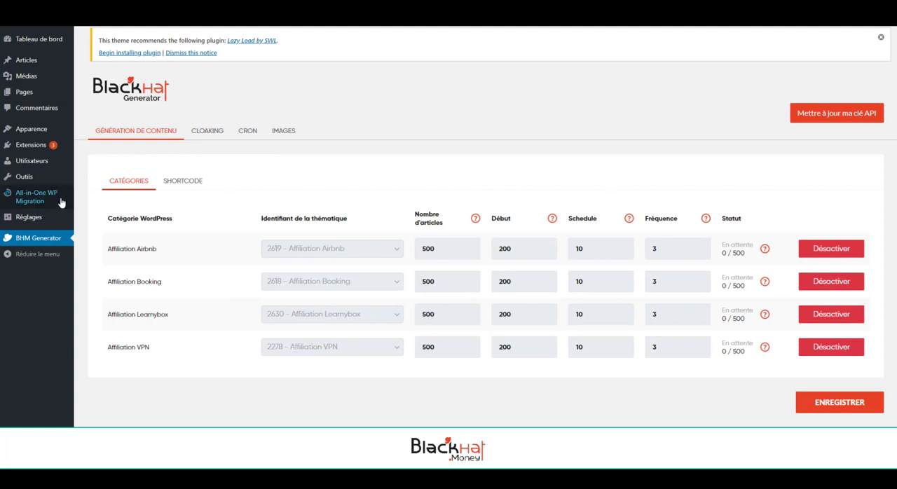
mouse_move(60, 203)
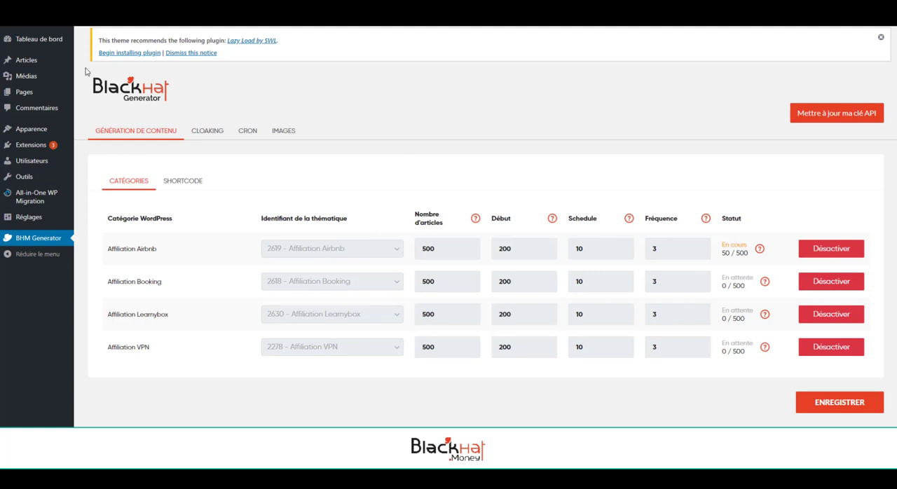
click(46, 65)
scroll(205, 190, down, 5)
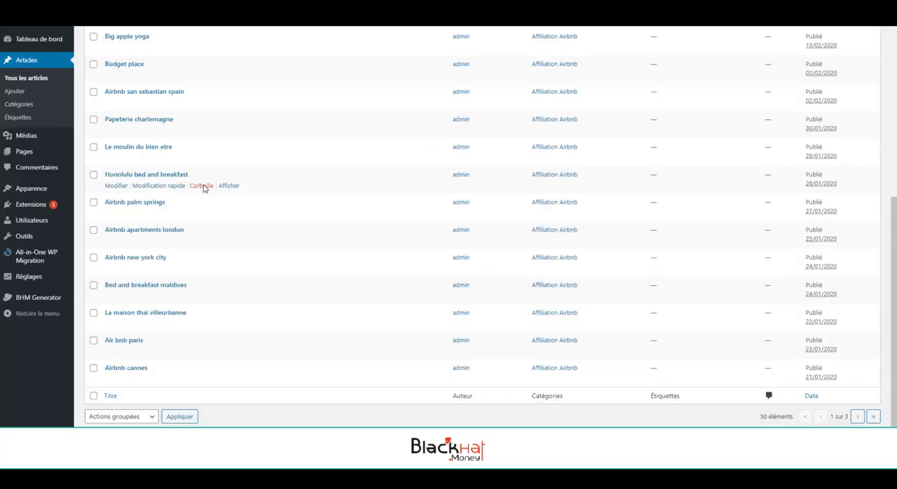
scroll(204, 194, up, 6)
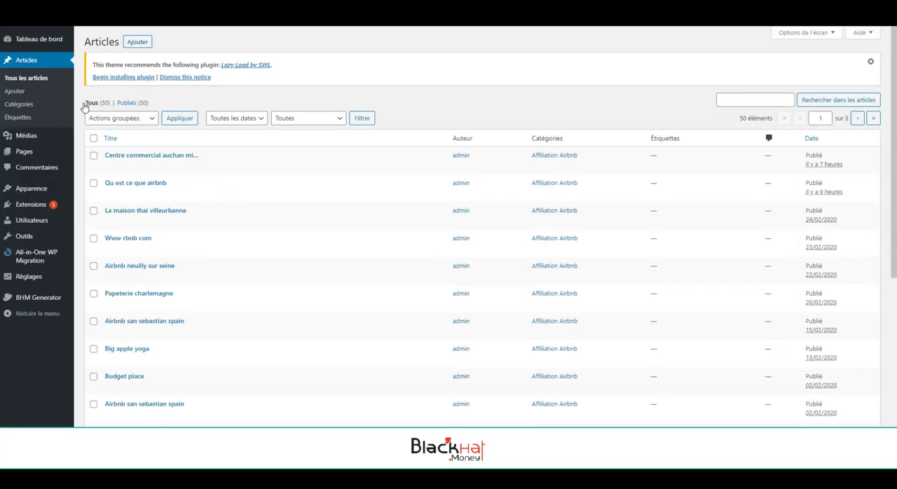
drag(84, 107, 105, 105)
click(355, 92)
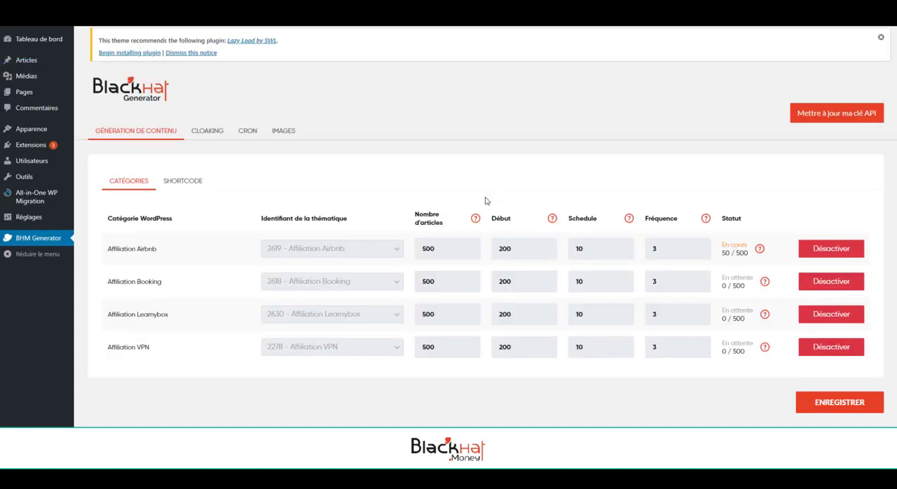
Search for new WordPress plugins with "bulk delete" and activate the Bulk Delete plugin.
mouse_move(71, 149)
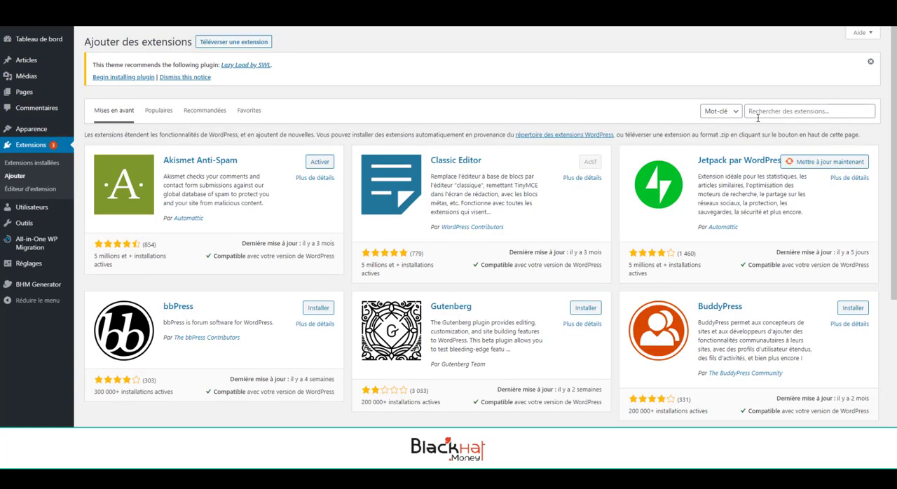
click(757, 117)
text(bulk dfer)
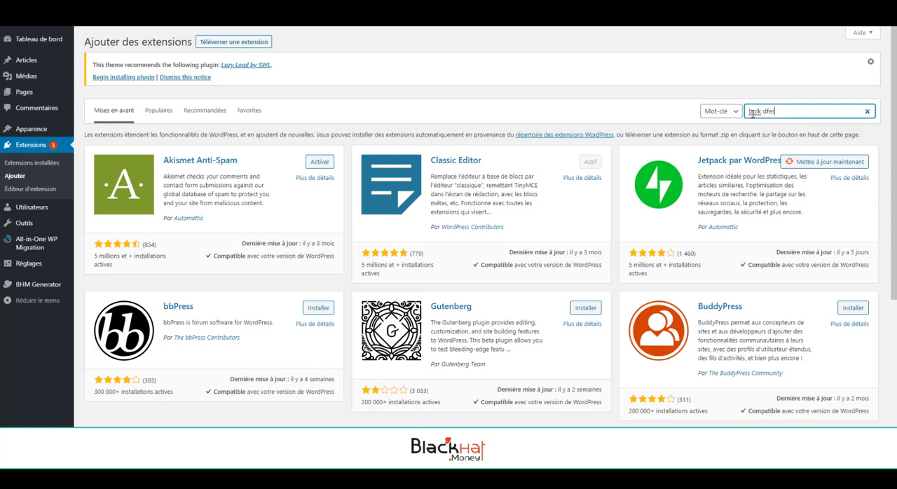
key(BackSpace)
key(BackSpace)
key(BackSpace)
text(elete)
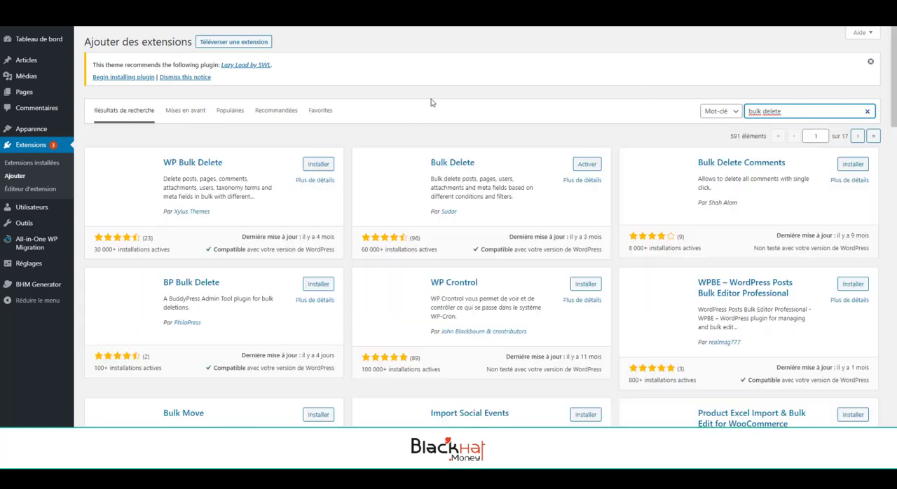
click(432, 103)
click(582, 168)
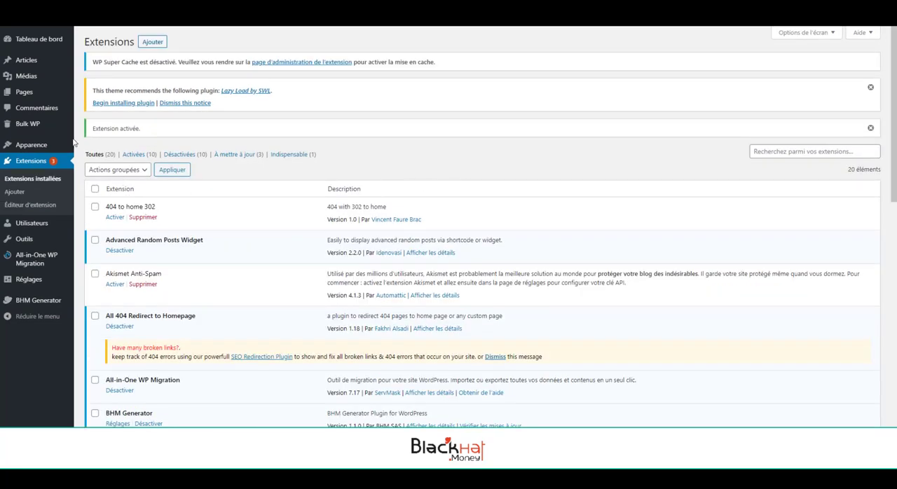
Bulk delete all published posts immediately by moving them to the trash, and check the trashed articles.
mouse_move(52, 130)
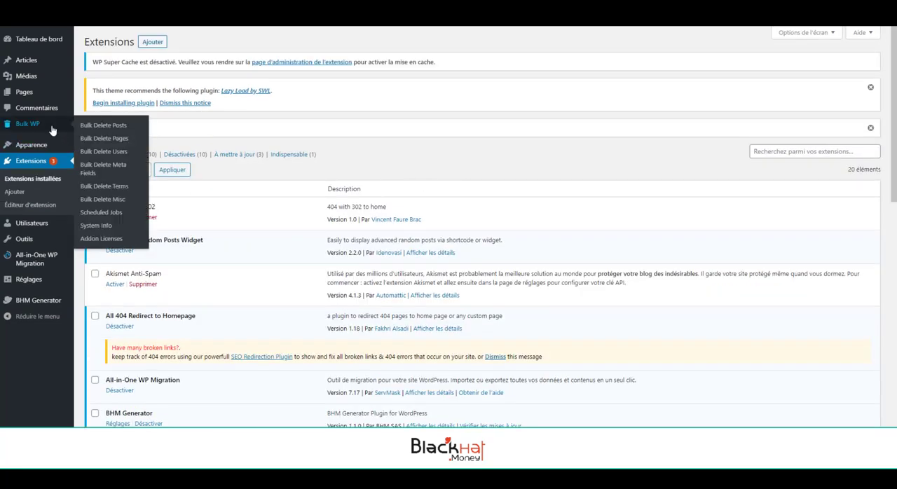
click(91, 125)
click(120, 172)
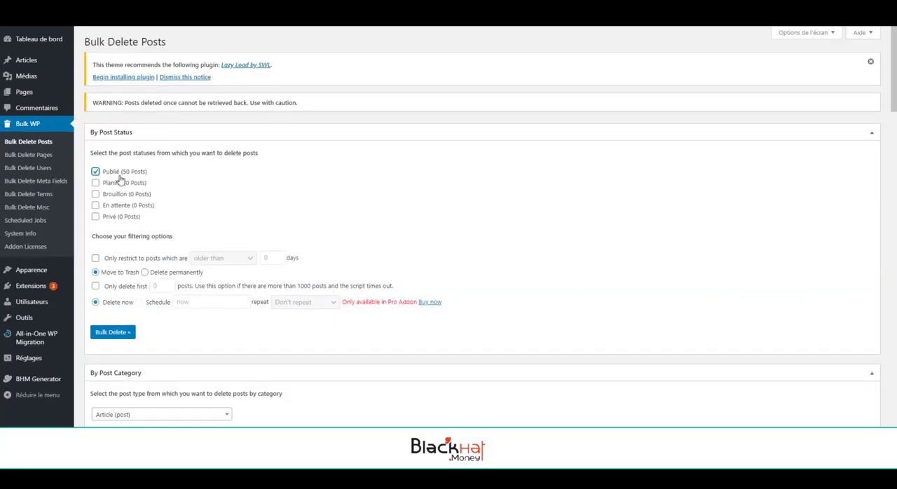
click(115, 332)
click(489, 62)
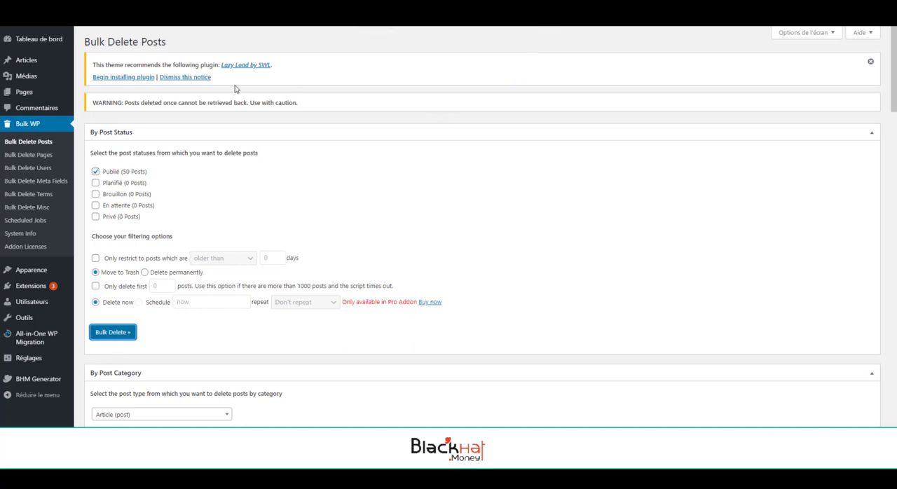
click(47, 63)
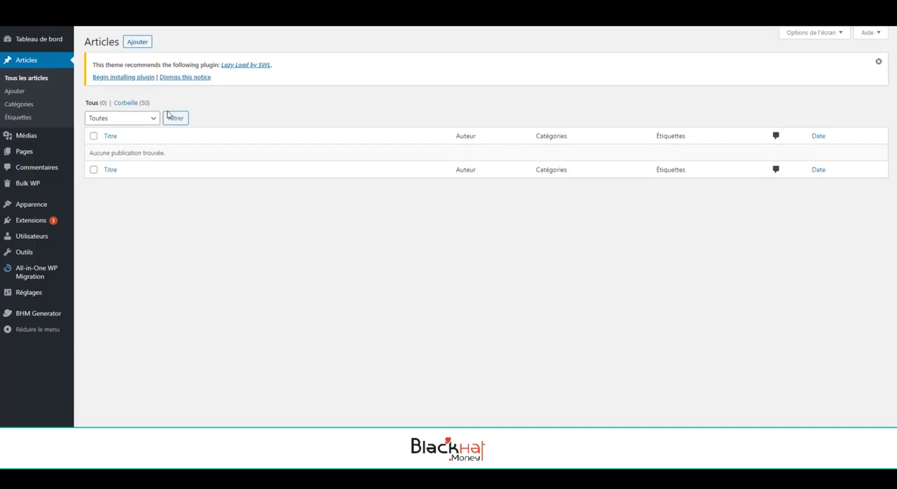
click(128, 103)
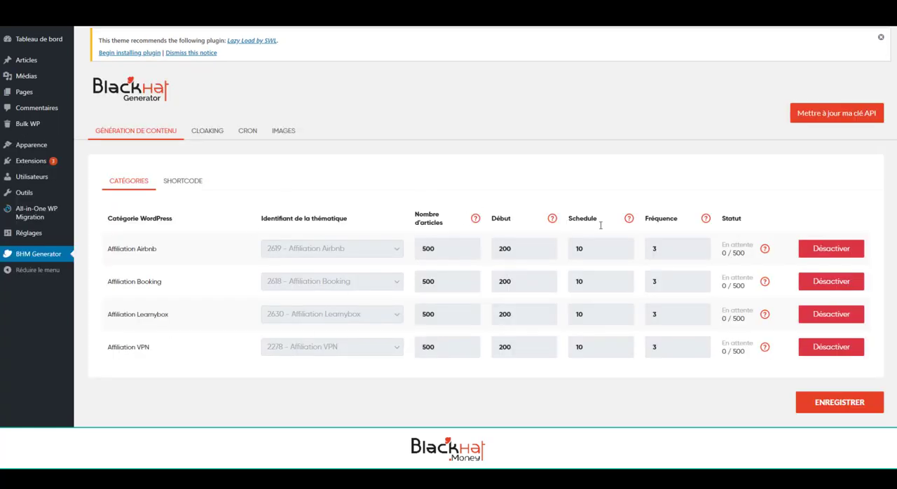
click(220, 131)
scroll(455, 326, down, 2)
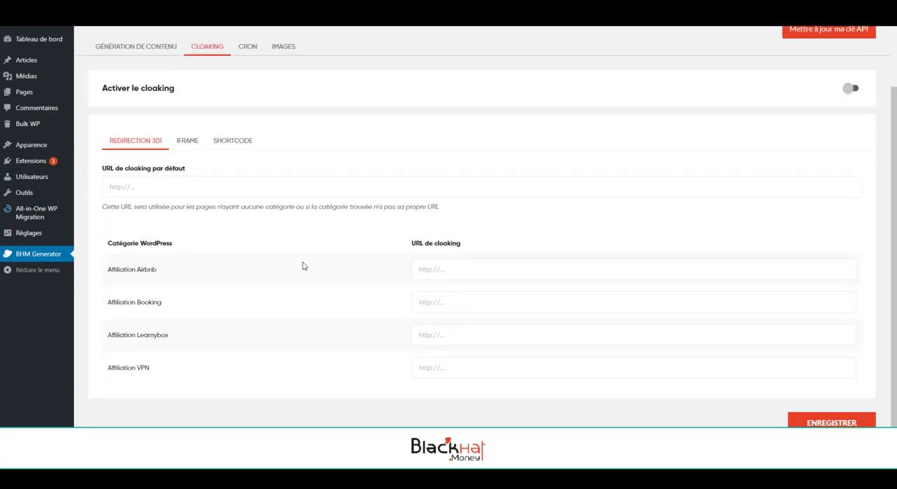
click(554, 337)
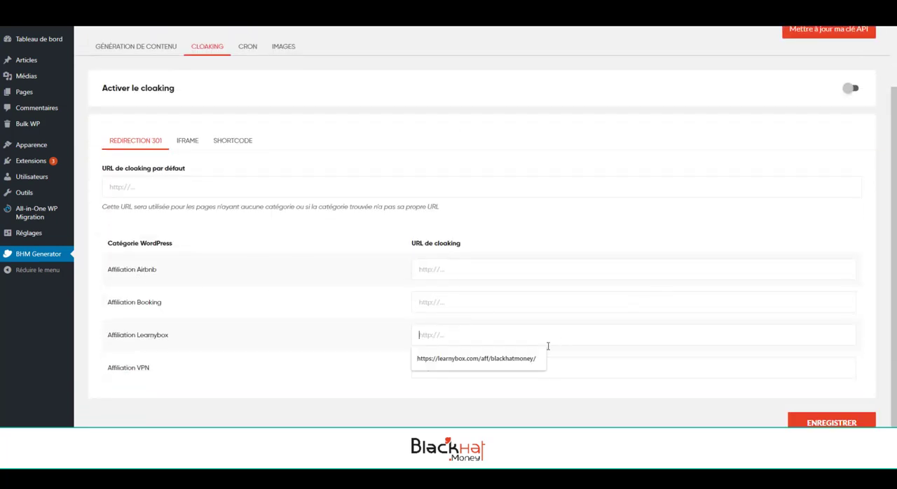
click(523, 365)
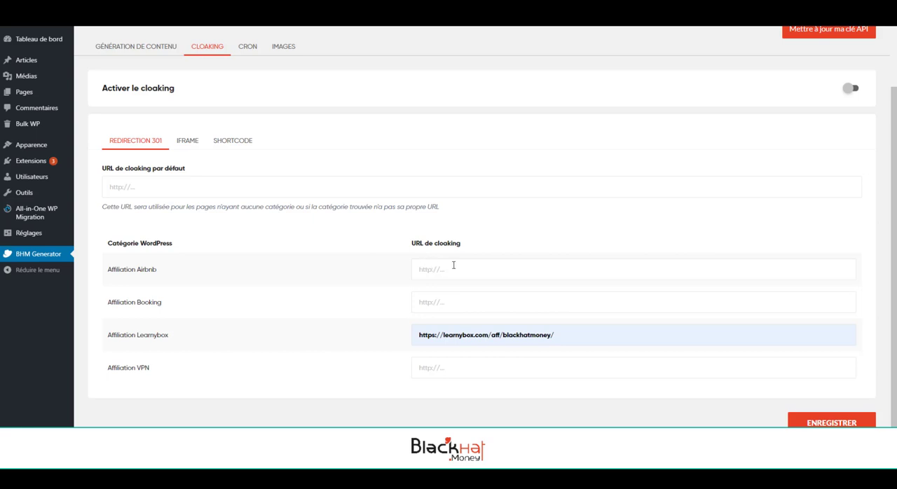
click(825, 419)
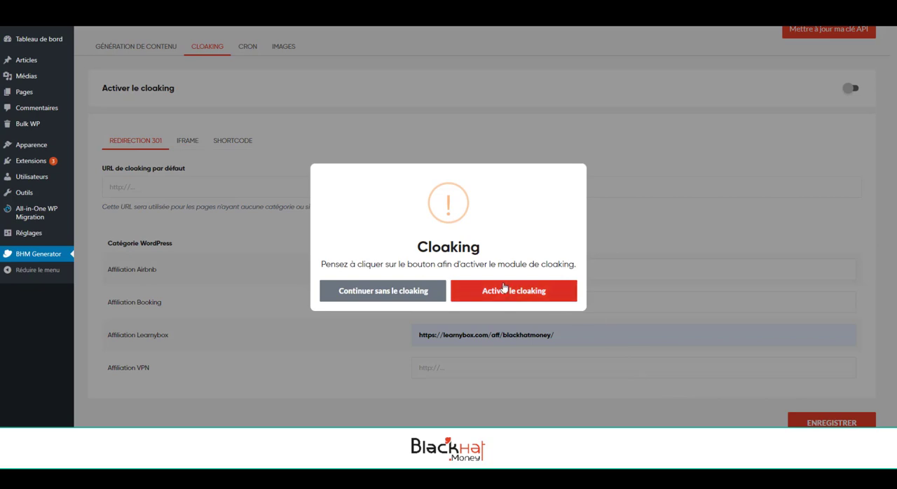
click(505, 289)
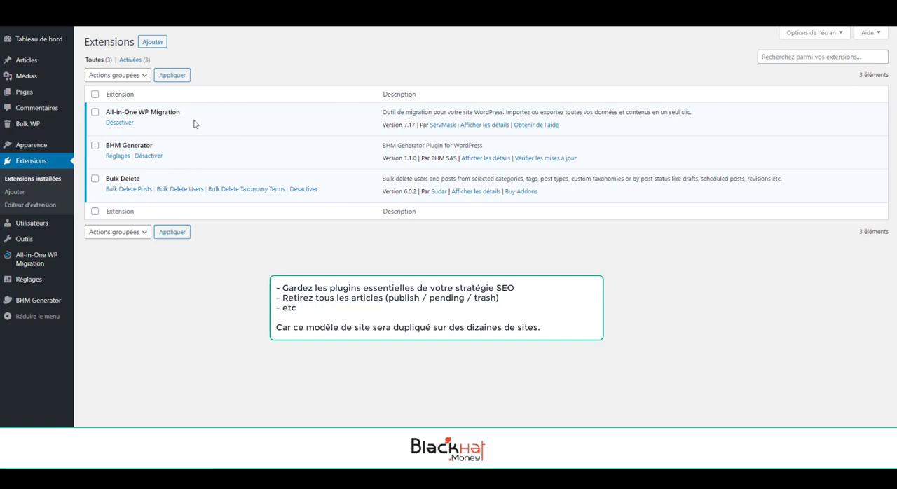
Export the template site to a file with All-in-One WP Migration and download the archive.
click(34, 75)
click(28, 60)
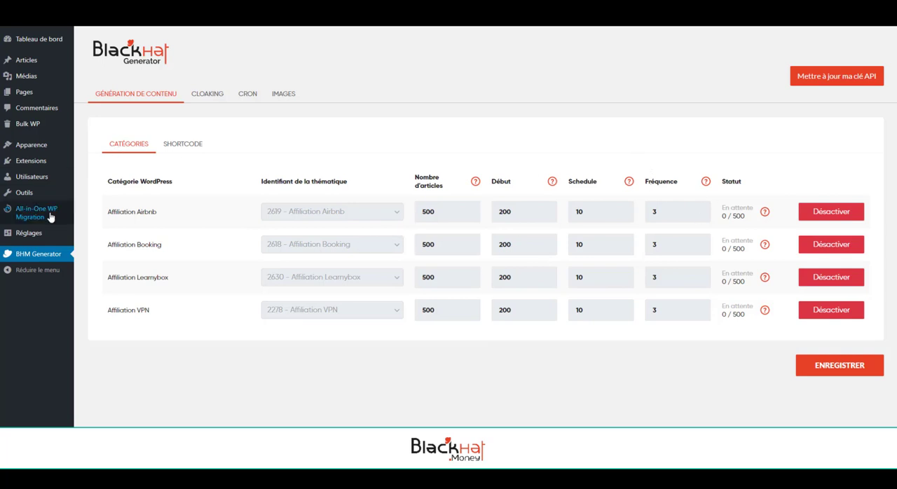
mouse_move(65, 218)
click(93, 210)
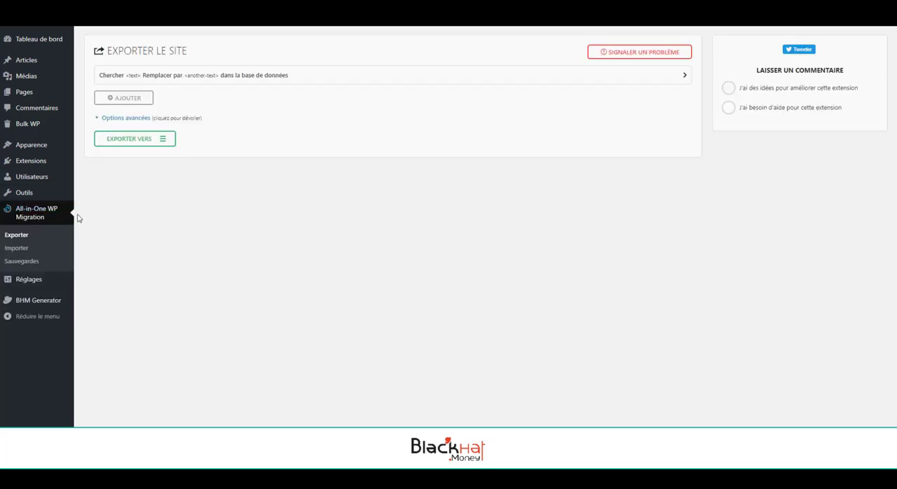
click(150, 140)
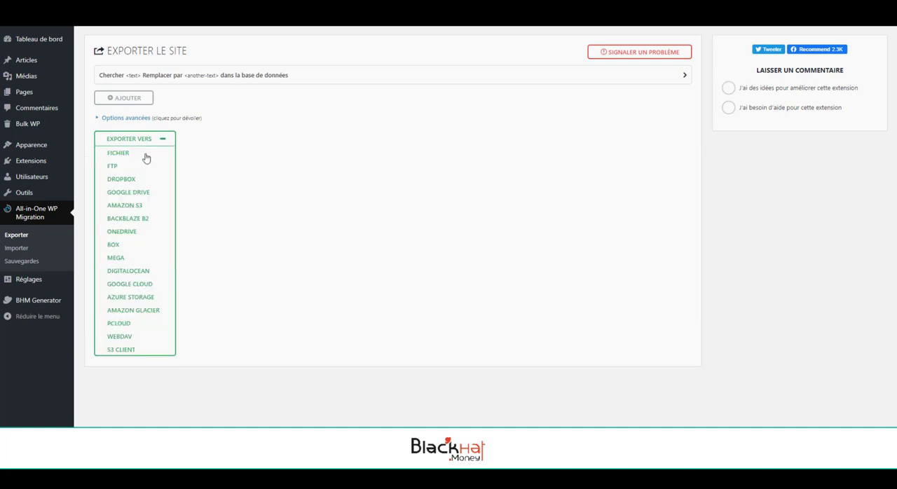
click(149, 153)
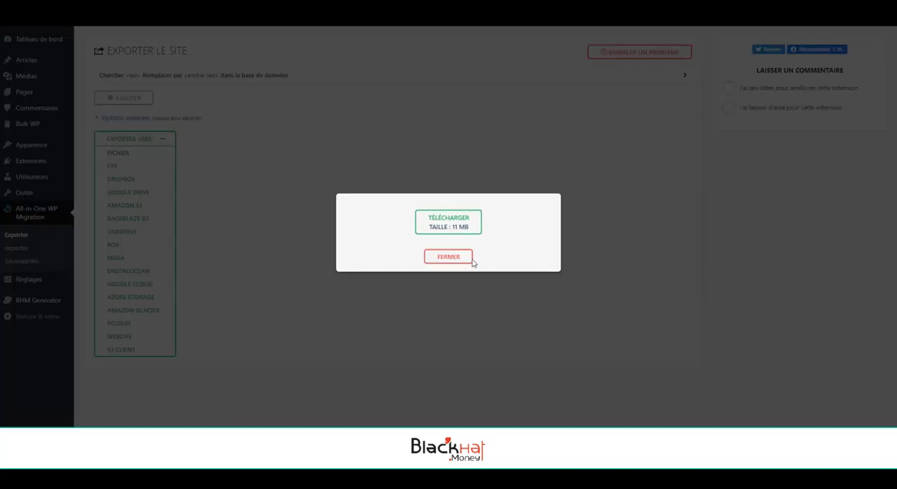
click(453, 226)
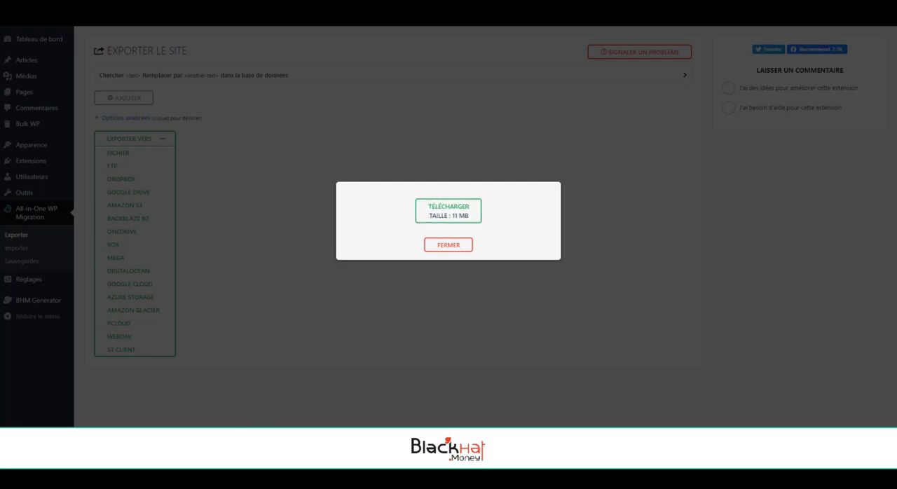
click(440, 222)
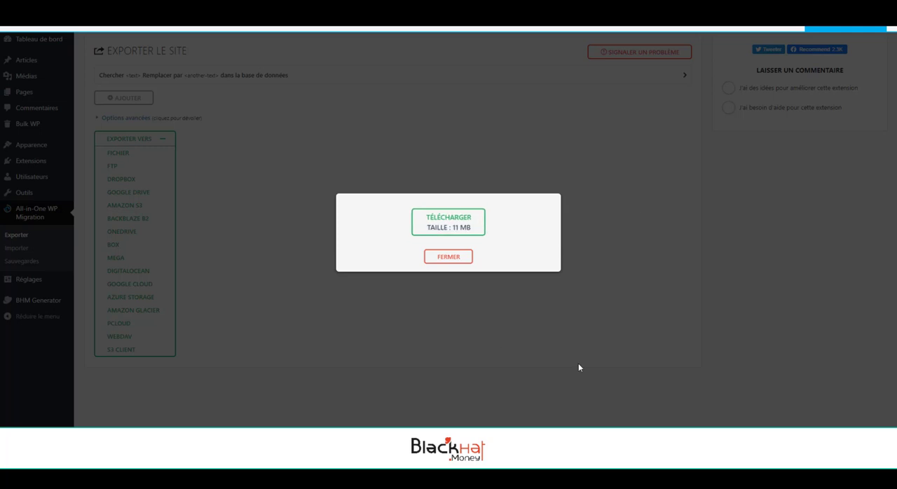
click(461, 257)
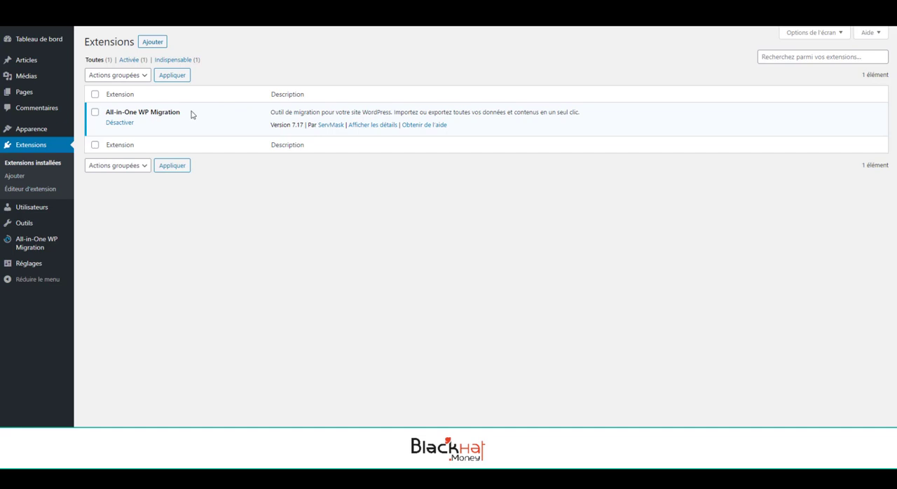
Import the exported site backup into the second WordPress site with All-in-One WP Migration, confirming the overwrite.
drag(192, 114, 109, 115)
click(232, 130)
mouse_move(68, 252)
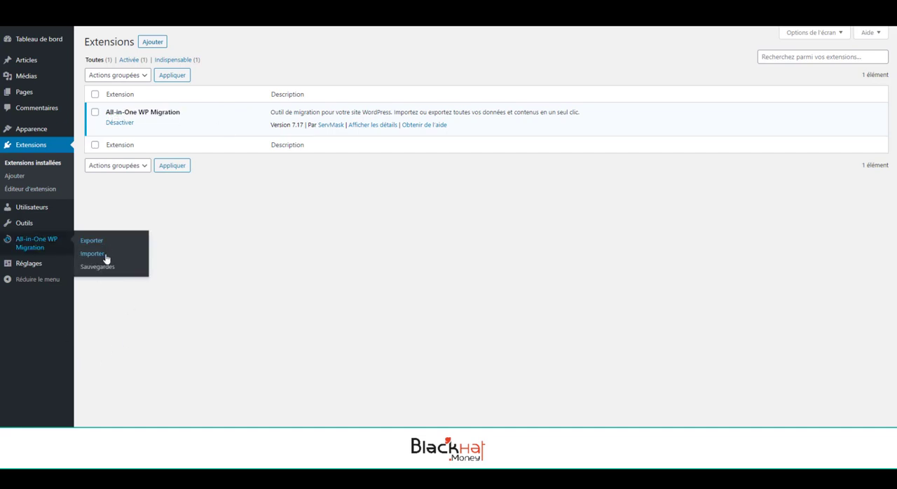
click(104, 256)
click(390, 134)
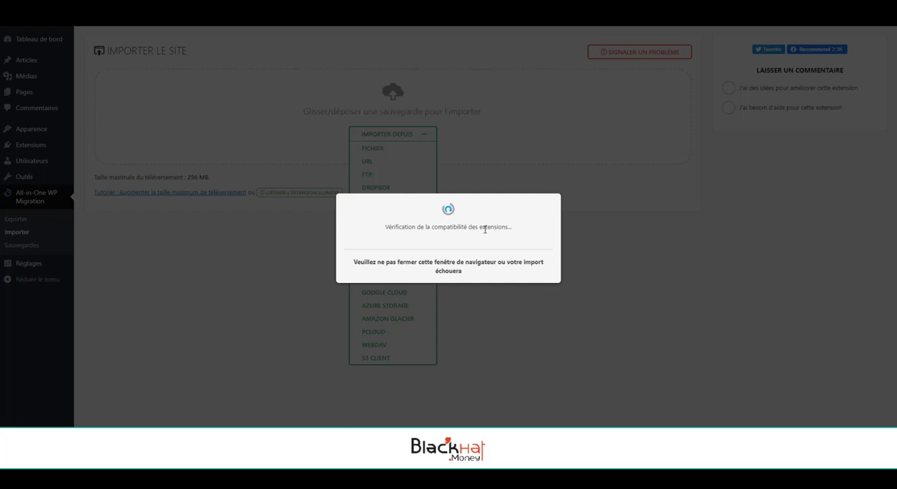
click(513, 267)
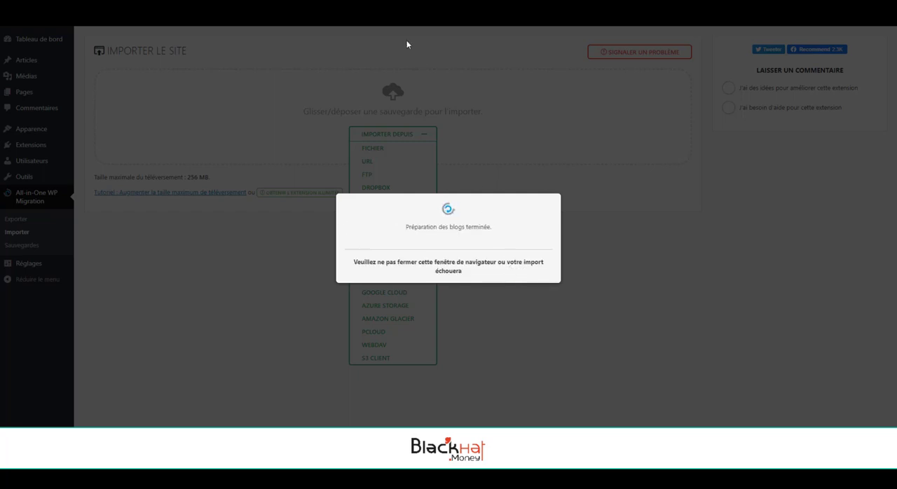
click(529, 272)
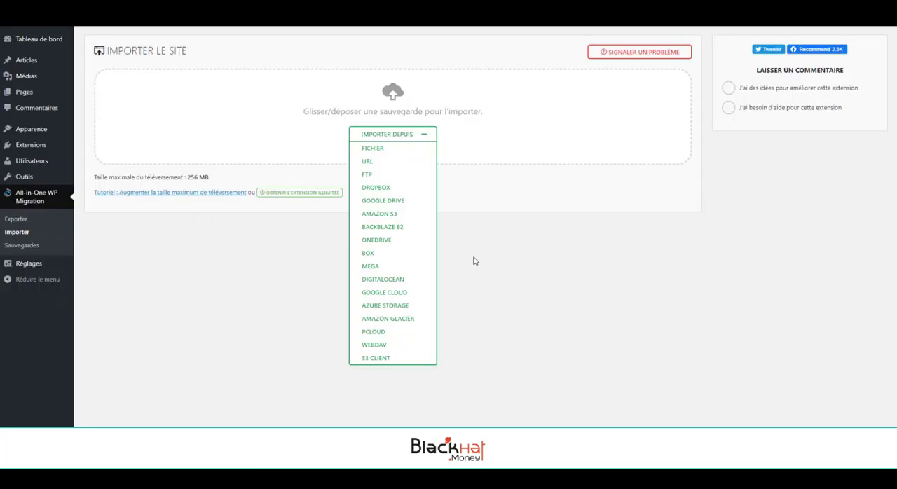
Log back in to the second WordPress site after the import and examine its installed plugins.
click(45, 179)
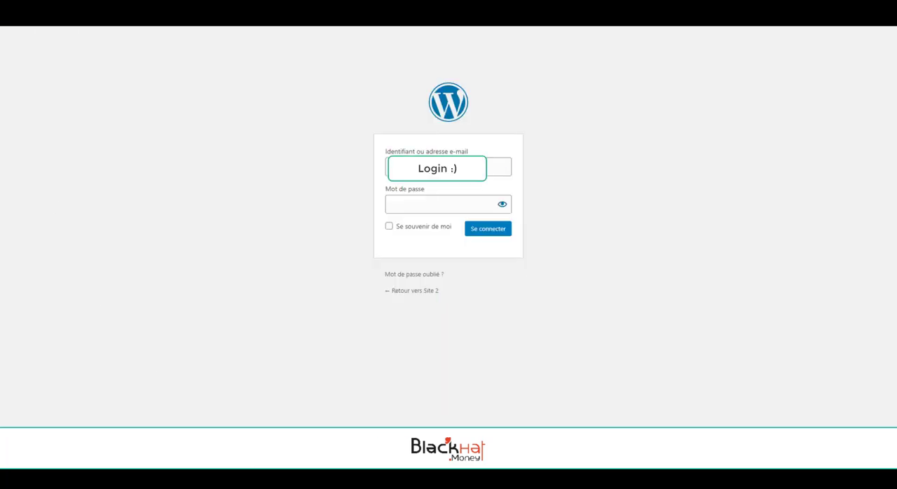
click(504, 231)
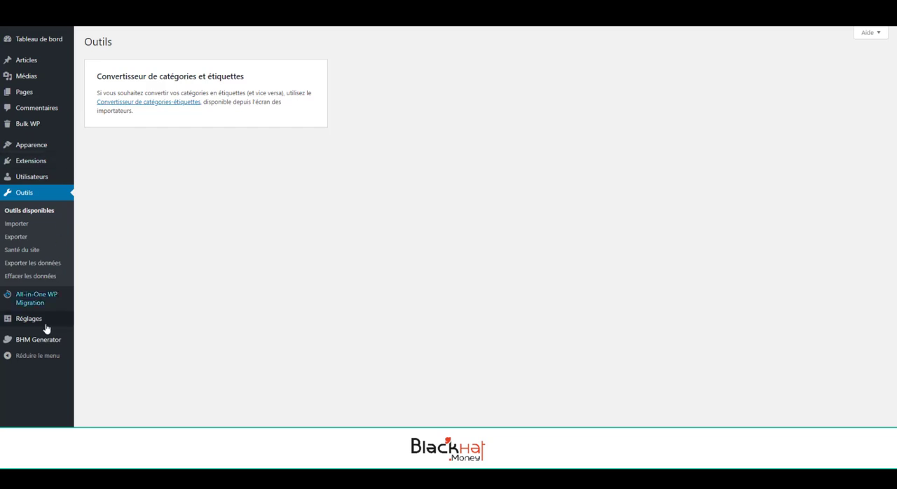
click(41, 166)
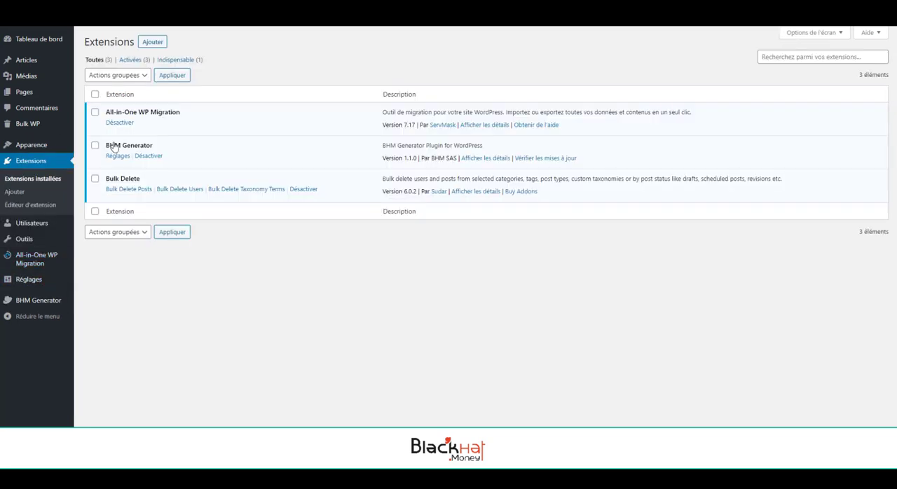
drag(356, 202, 350, 158)
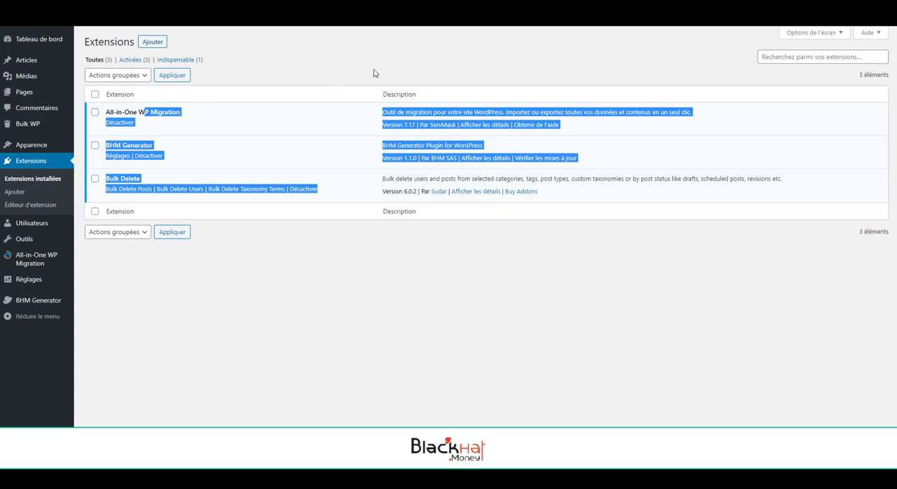
click(306, 150)
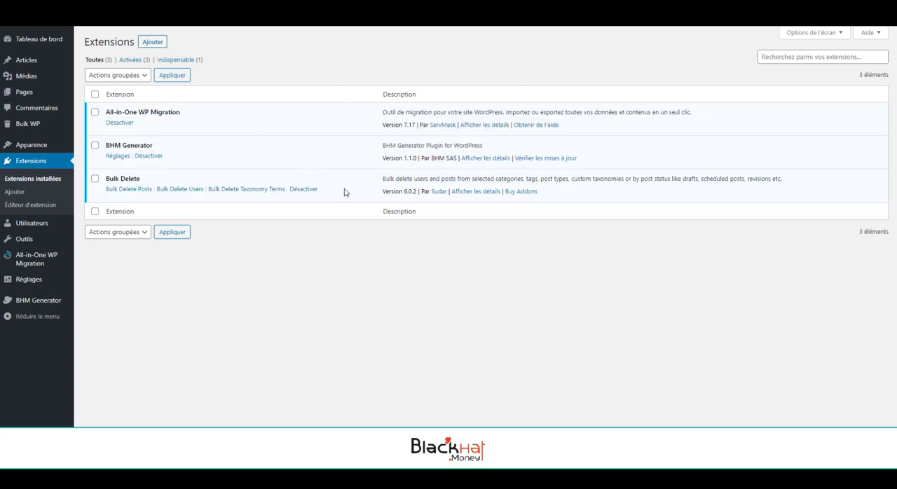
drag(344, 192, 216, 137)
click(103, 113)
click(279, 168)
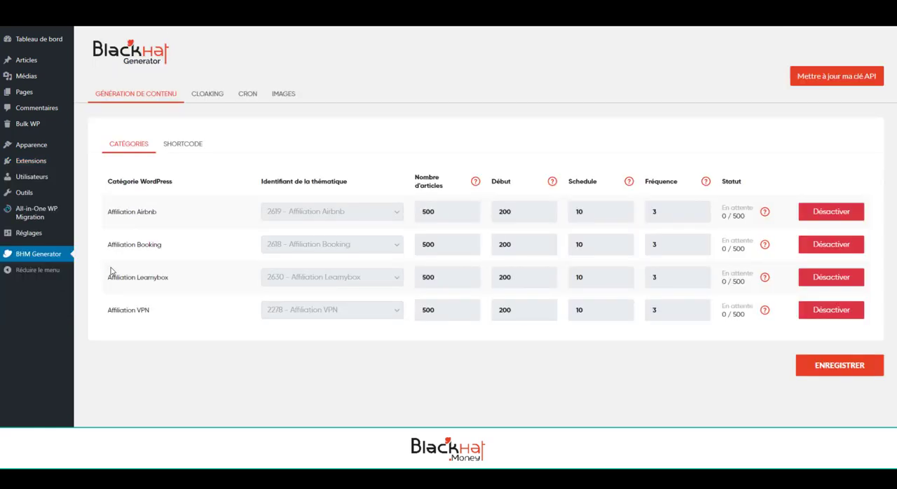
Examine the BHM Generator article counts, start values and WordPress category column on the duplicated site.
mouse_move(433, 213)
mouse_down()
mouse_move(424, 212)
mouse_move(440, 212)
mouse_up()
click(424, 211)
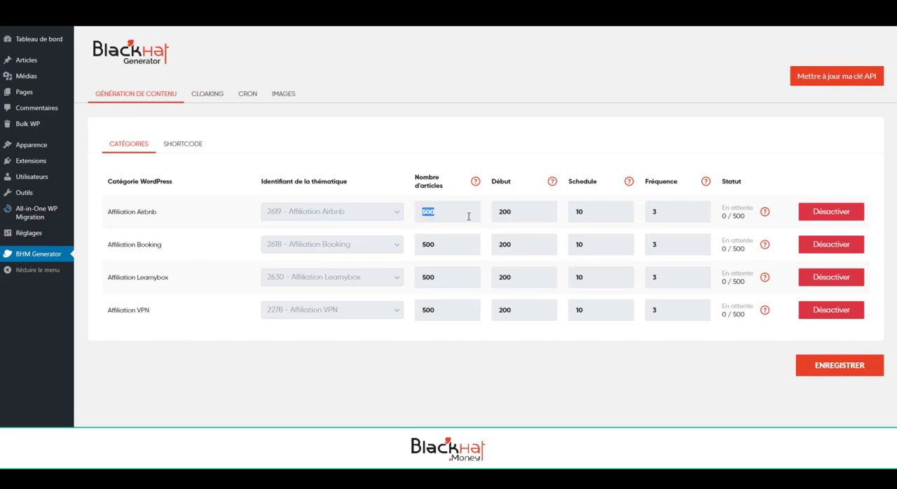
drag(514, 211, 495, 211)
click(519, 222)
drag(513, 243, 504, 242)
click(523, 251)
drag(107, 181, 176, 184)
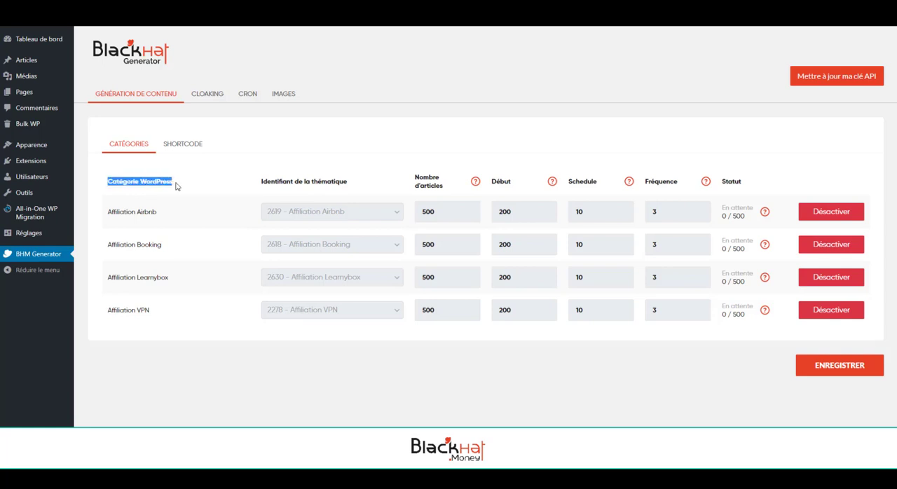
click(155, 189)
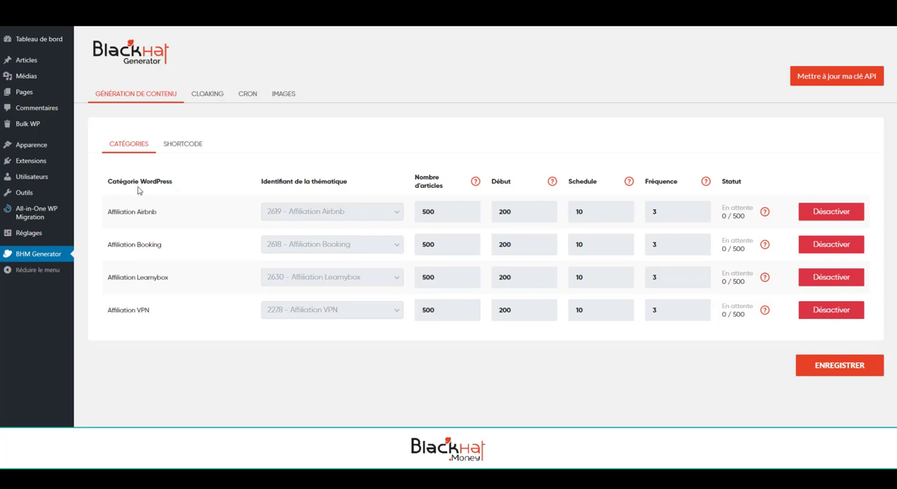
drag(108, 182, 175, 182)
click(176, 182)
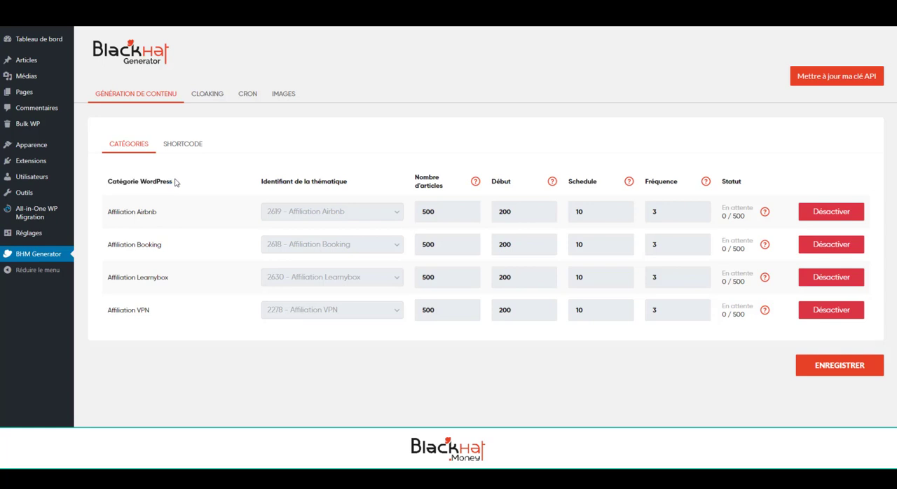